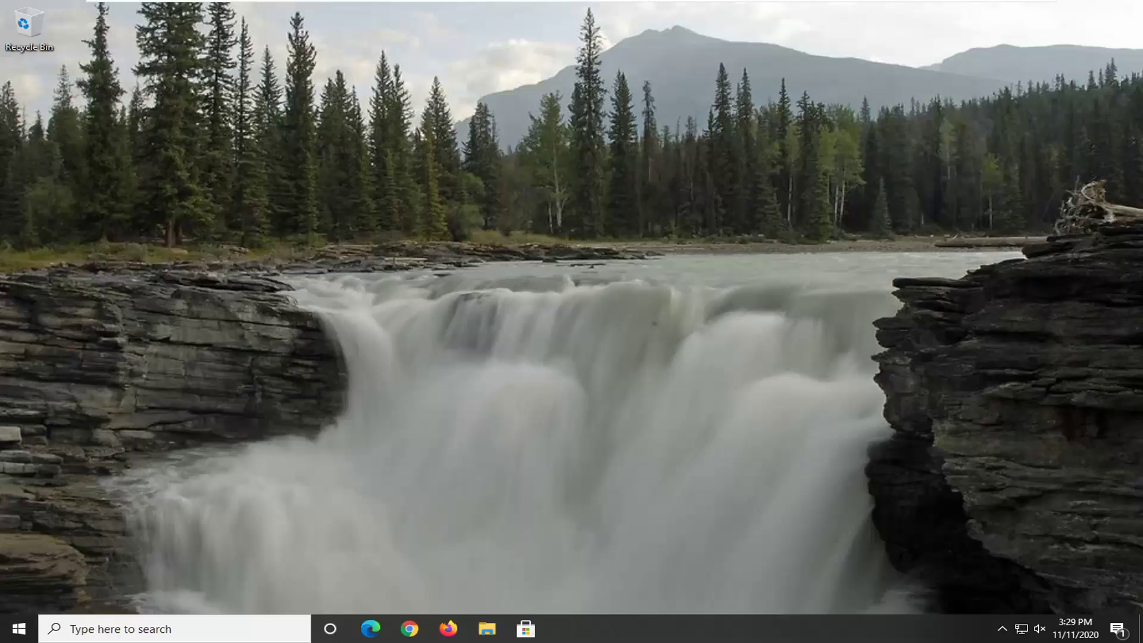
Launch Registry Editor from a Start search with Run as administrator, accepting the UAC prompt
{"action": "left_click", "coordinate": [19, 630]}
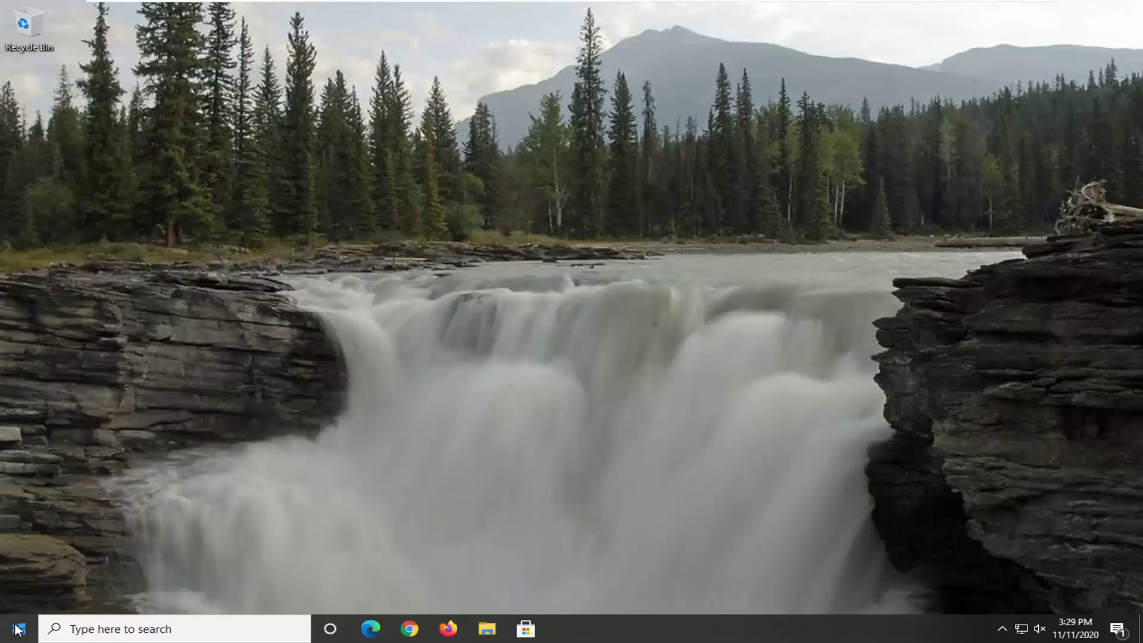
{"action": "left_click", "coordinate": [17, 630]}
{"action": "type", "text": "r"}
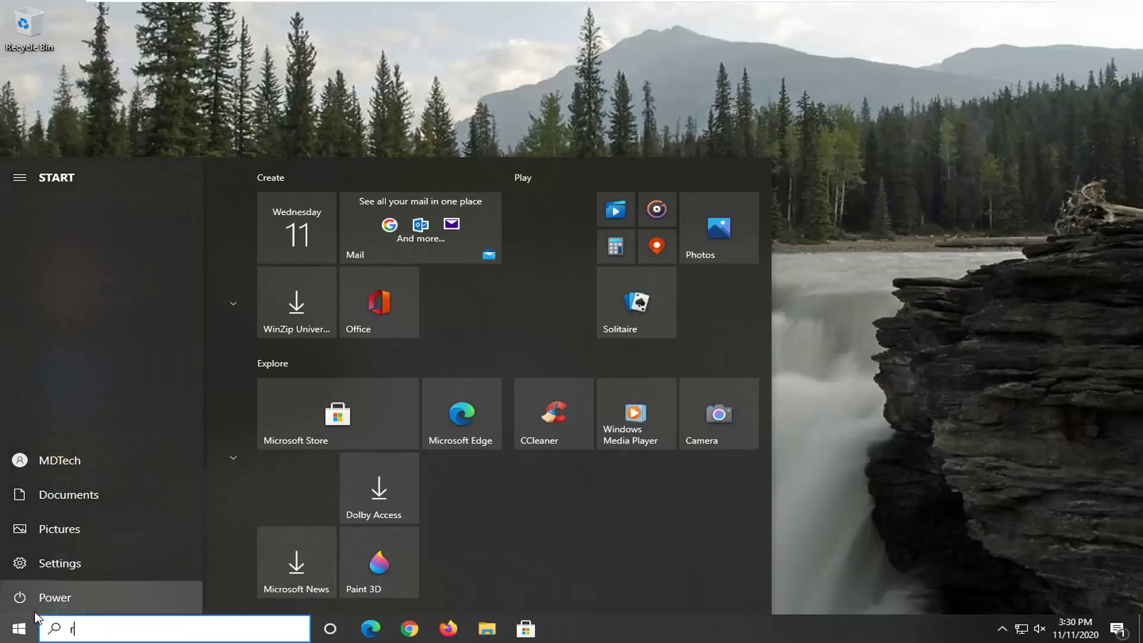
{"action": "type", "text": "egedi"}
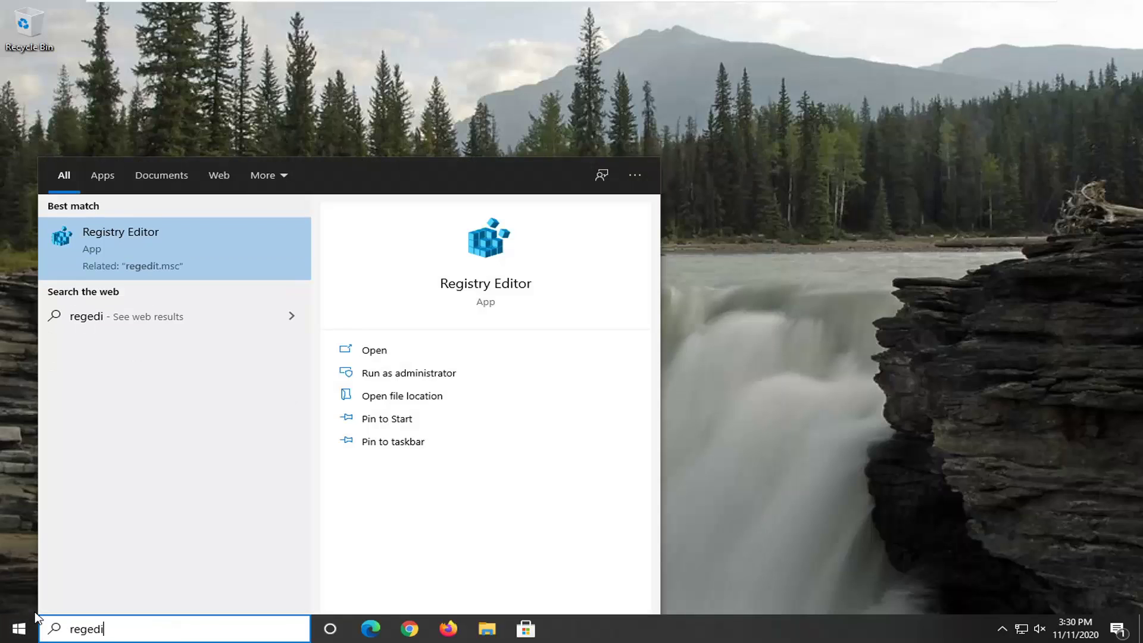
{"action": "type", "text": "t"}
{"action": "right_click", "coordinate": [122, 243]}
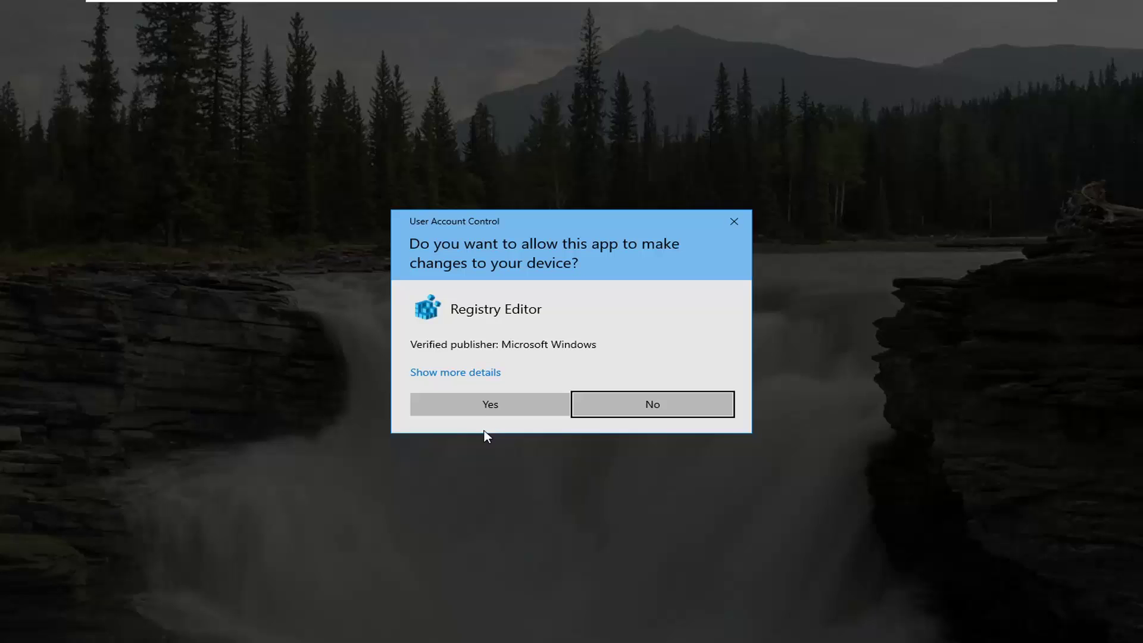
{"action": "left_click", "coordinate": [484, 404]}
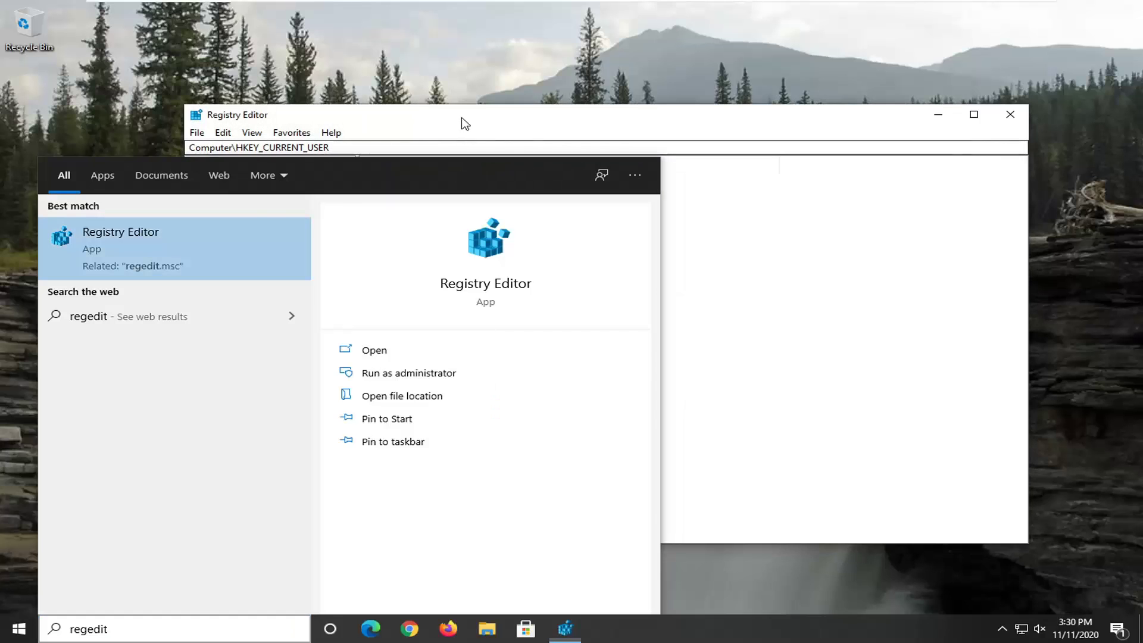
{"action": "left_click", "coordinate": [171, 162]}
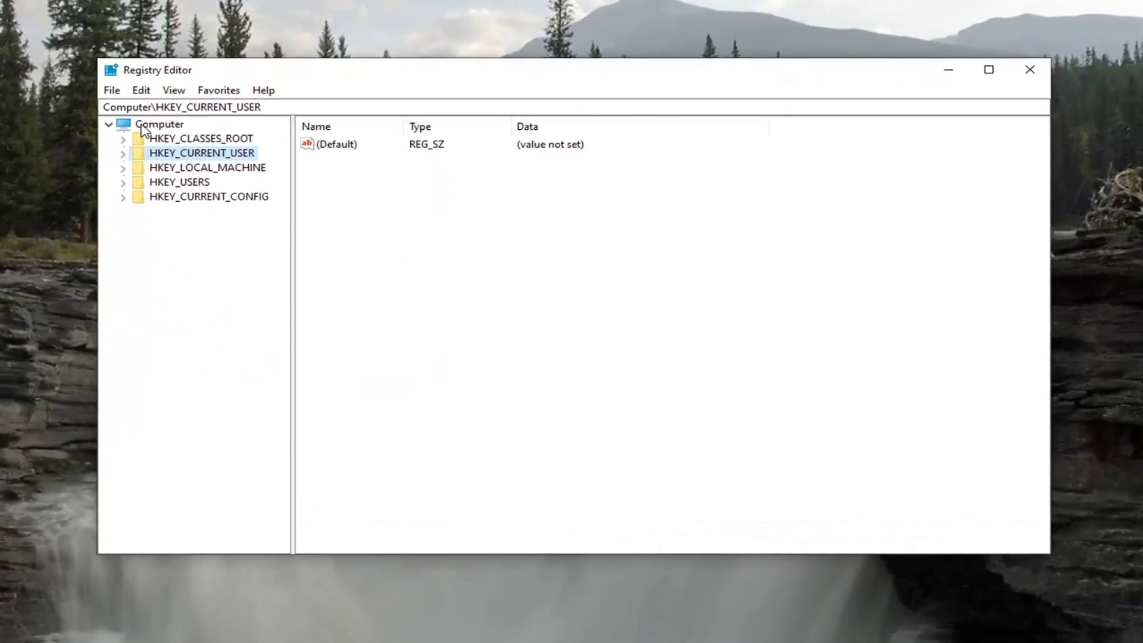
{"action": "left_click", "coordinate": [187, 136]}
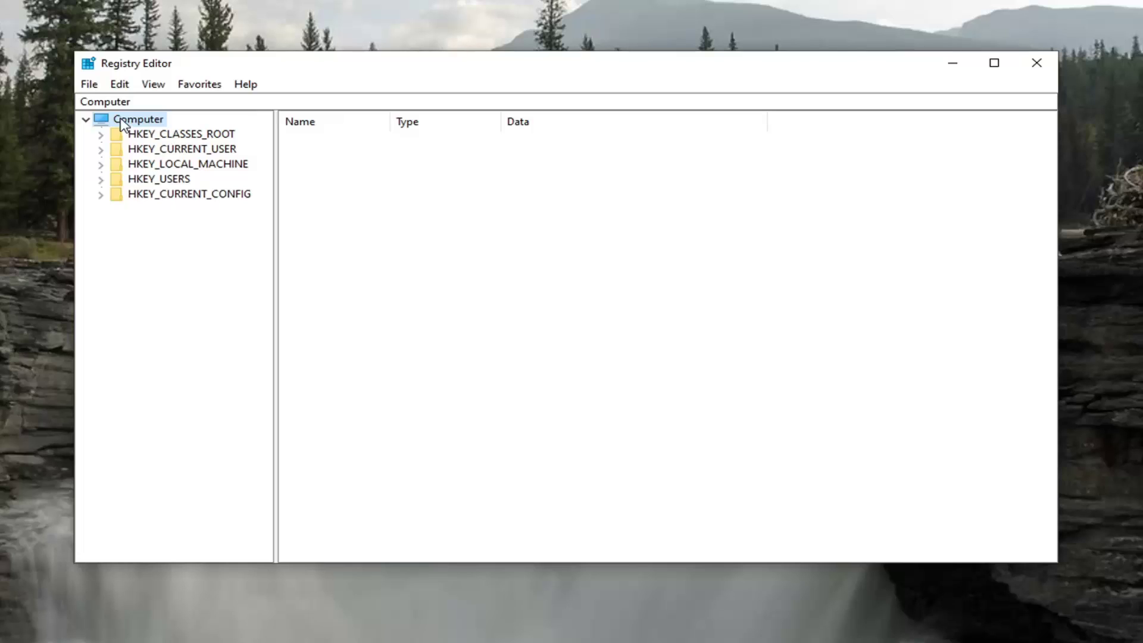
{"action": "left_click", "coordinate": [88, 85]}
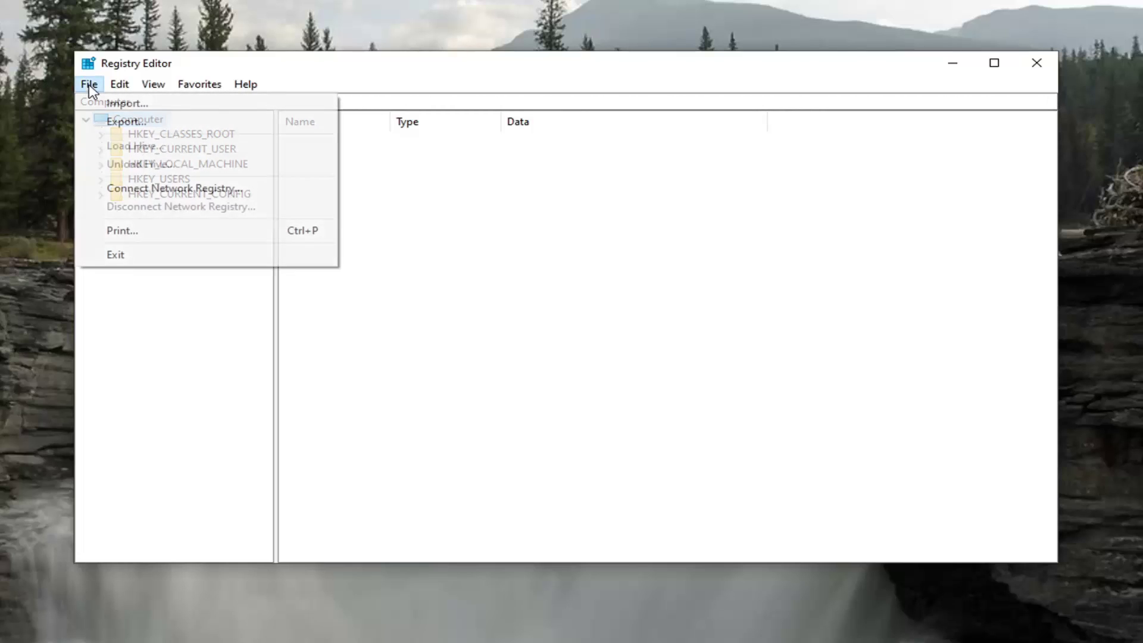
{"action": "left_click", "coordinate": [116, 122]}
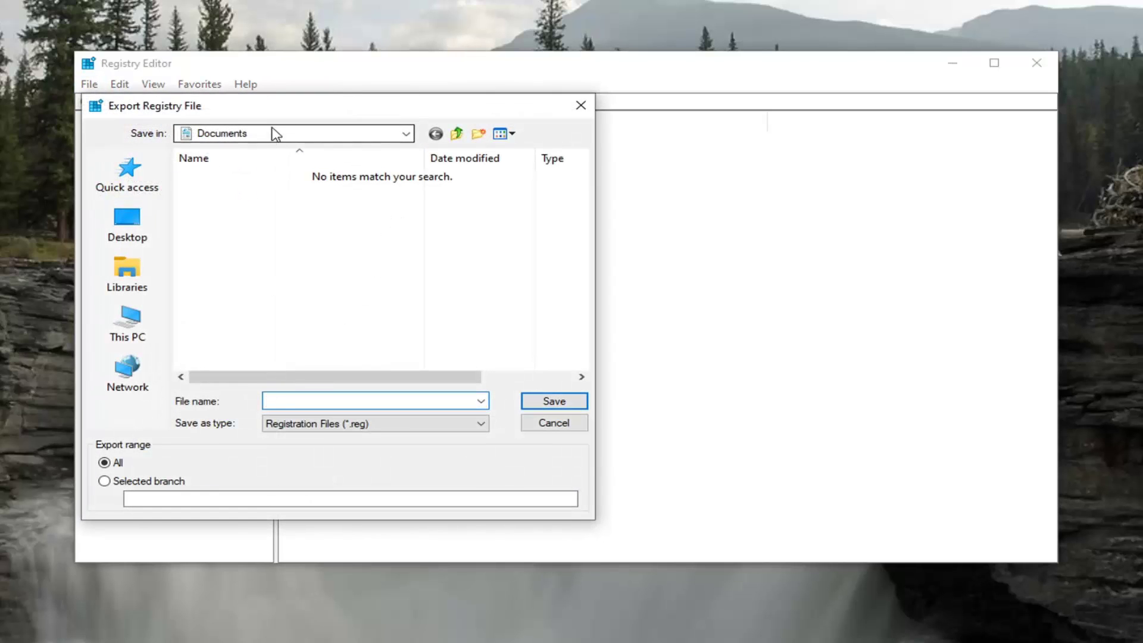
{"action": "left_click_drag", "start_coordinate": [338, 109], "coordinate": [453, 99]}
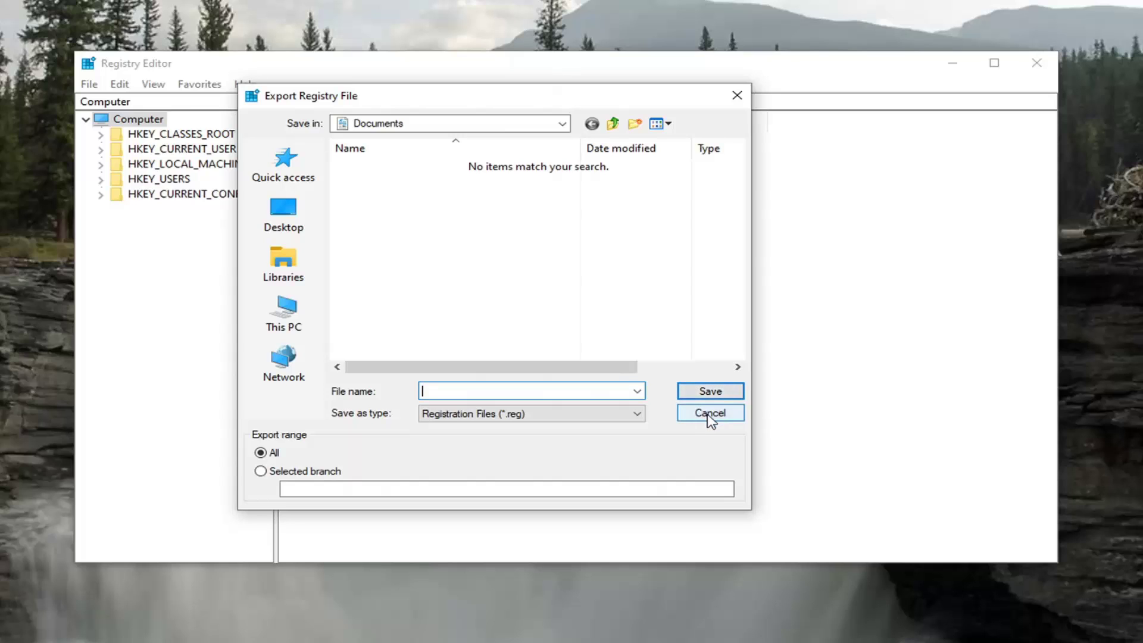
{"action": "left_click", "coordinate": [708, 413]}
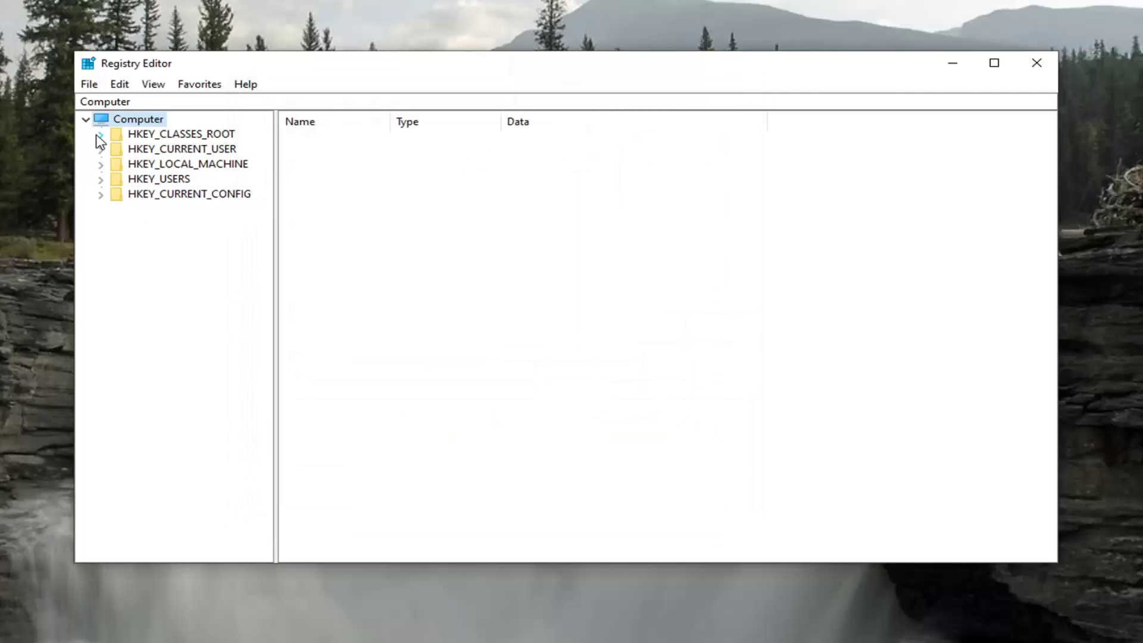
{"action": "left_click", "coordinate": [90, 85]}
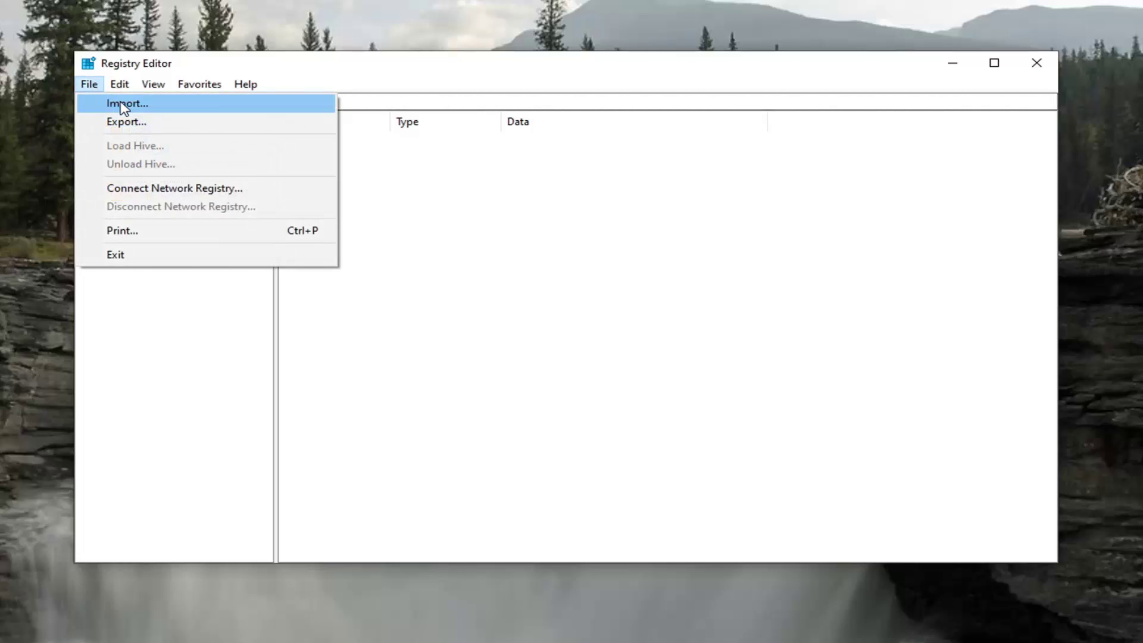
{"action": "left_click", "coordinate": [111, 102]}
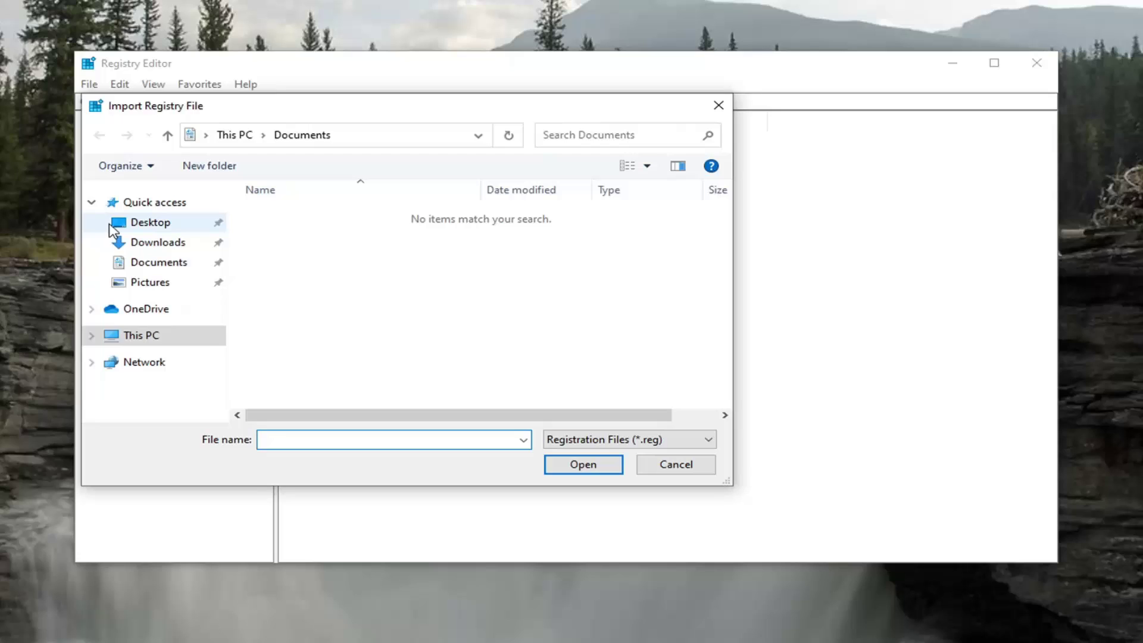
{"action": "left_click", "coordinate": [122, 223]}
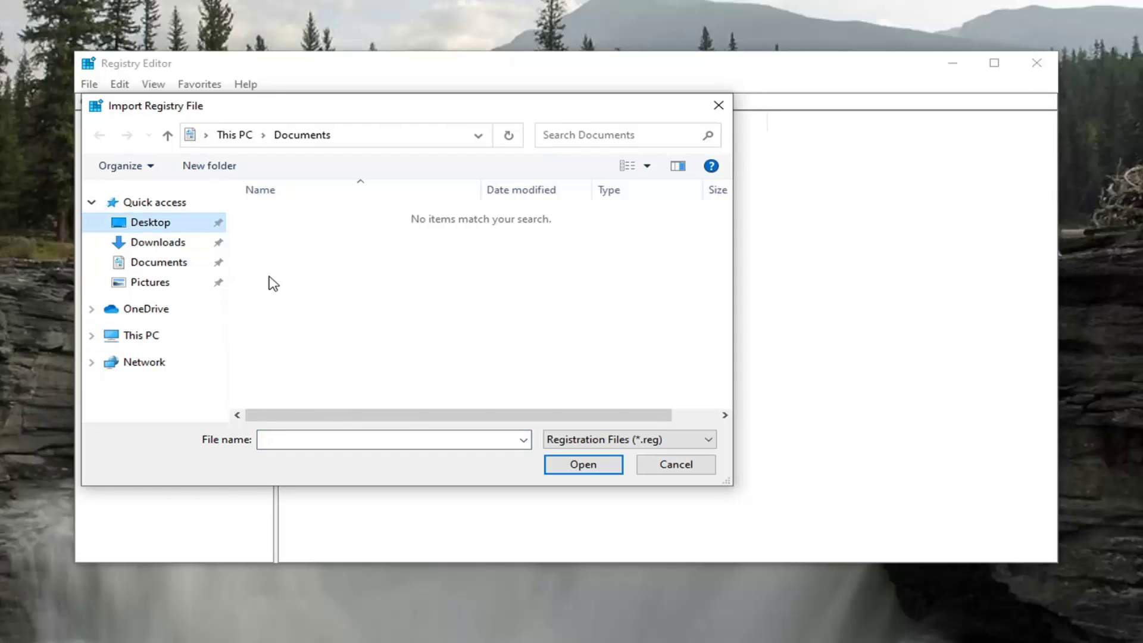
{"action": "left_click", "coordinate": [676, 464]}
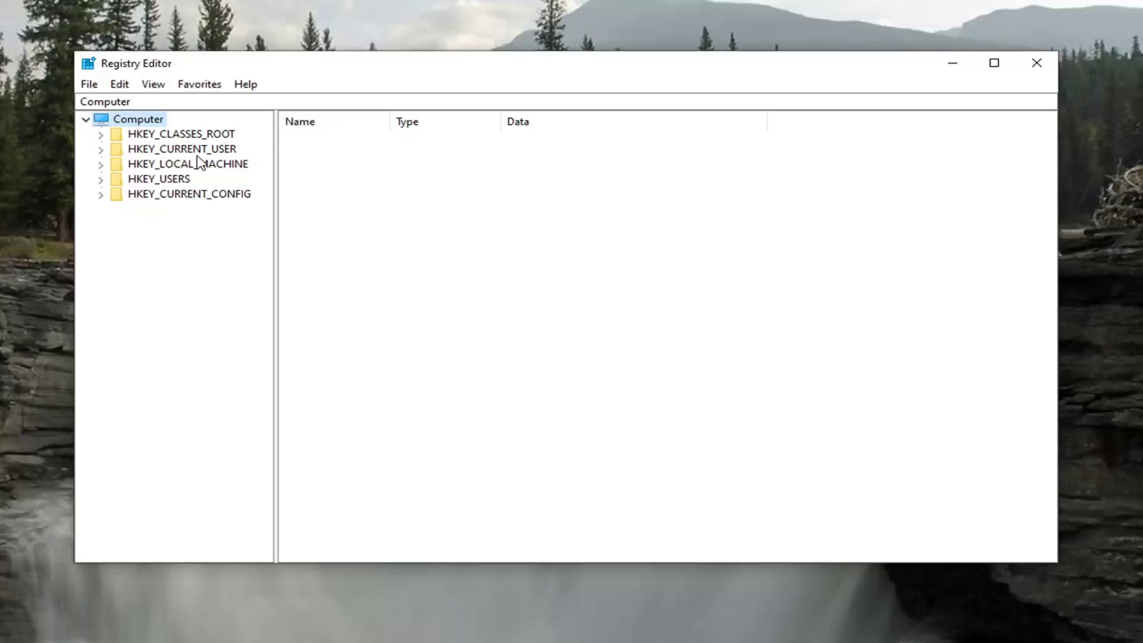
Expand HKEY_CURRENT_USER, then SOFTWARE, then Microsoft in the key tree
{"action": "left_click", "coordinate": [157, 150]}
{"action": "double_click", "coordinate": [156, 150]}
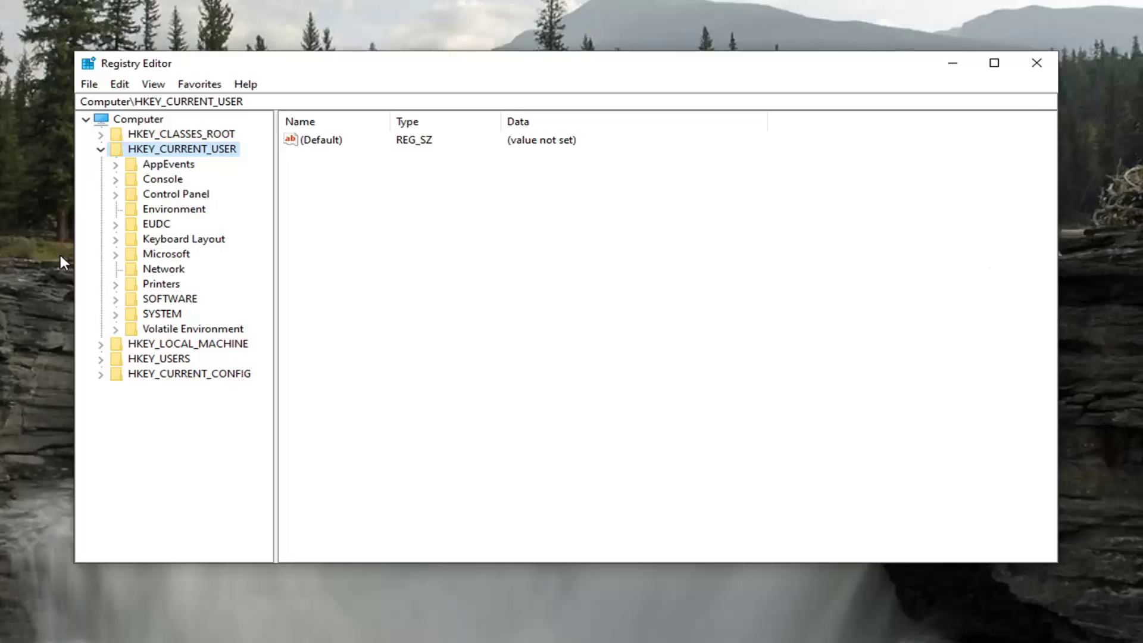
{"action": "double_click", "coordinate": [158, 301]}
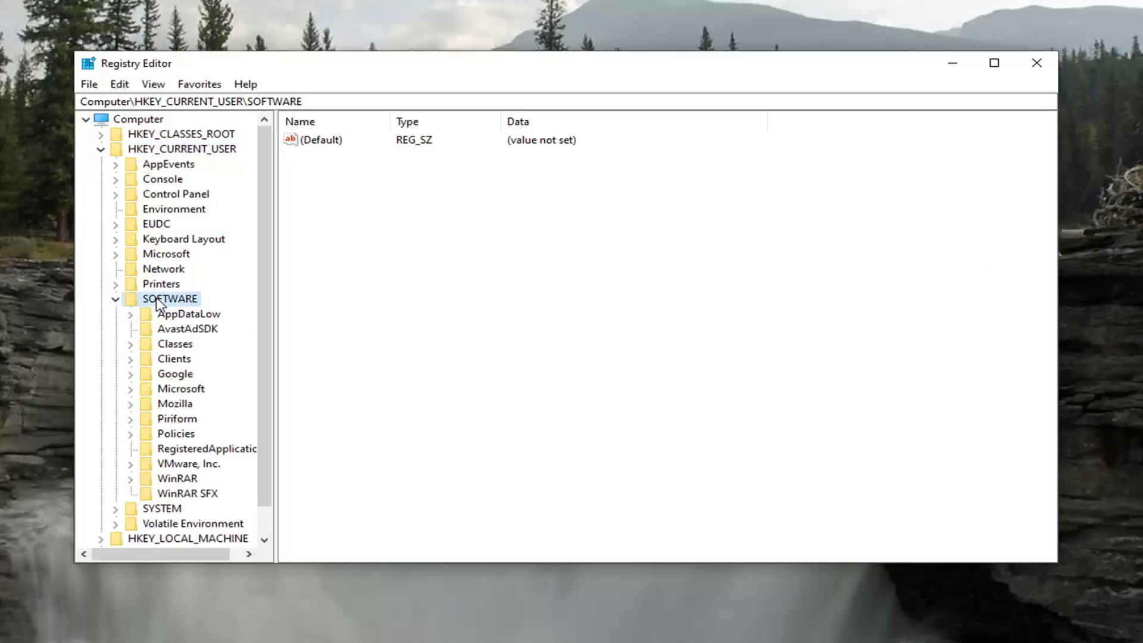
{"action": "left_click", "coordinate": [162, 391]}
{"action": "double_click", "coordinate": [163, 393]}
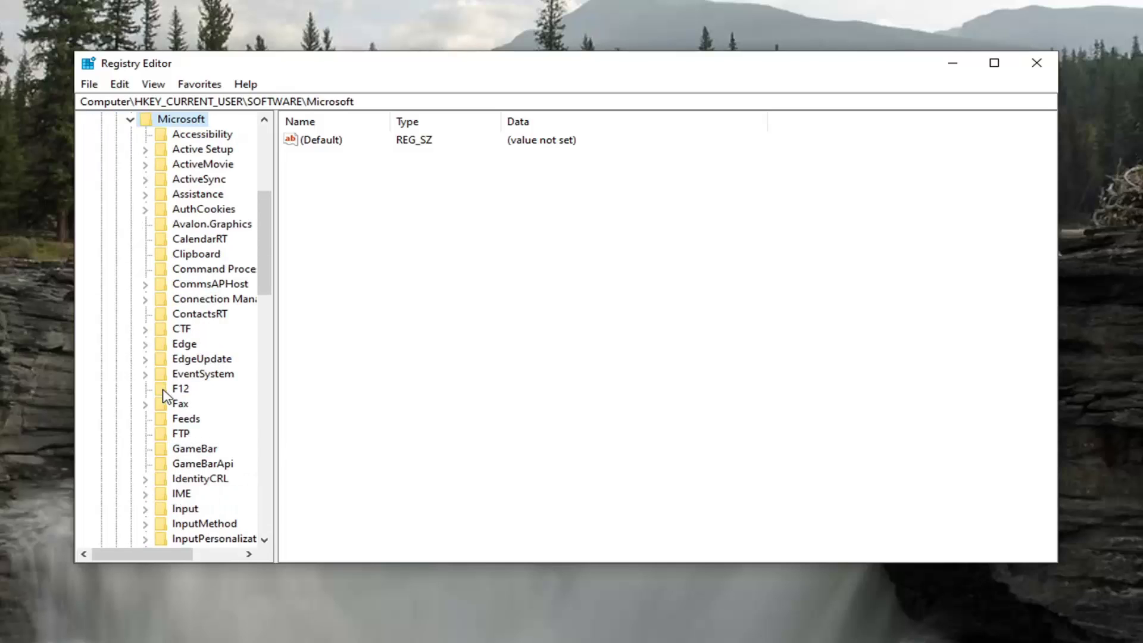
{"action": "scroll", "coordinate": [163, 397], "scroll_direction": "down", "scroll_amount": 3}
{"action": "scroll", "coordinate": [205, 390], "scroll_direction": "down", "scroll_amount": 7}
{"action": "scroll", "coordinate": [204, 396], "scroll_direction": "down", "scroll_amount": 5}
{"action": "scroll", "coordinate": [205, 401], "scroll_direction": "down", "scroll_amount": 3}
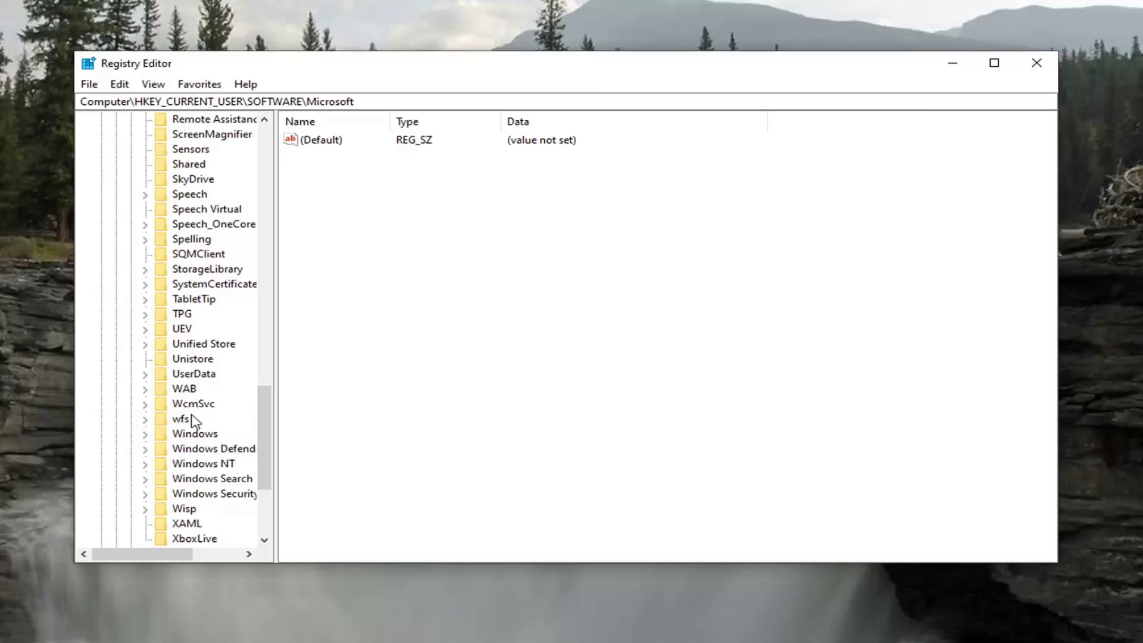
Expand Windows and CurrentVersion, then select PrecisionTouchPad to list its touchpad values
{"action": "double_click", "coordinate": [195, 434]}
{"action": "left_click_drag", "start_coordinate": [273, 396], "coordinate": [377, 391]}
{"action": "scroll", "coordinate": [225, 402], "scroll_direction": "down", "scroll_amount": 1}
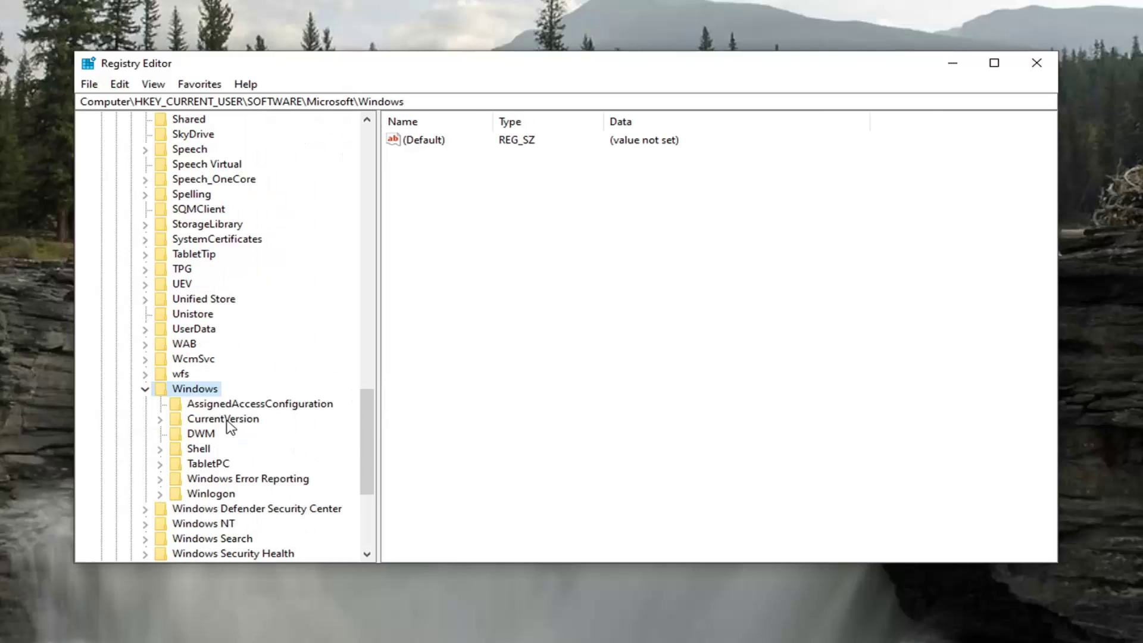
{"action": "left_click", "coordinate": [219, 422]}
{"action": "double_click", "coordinate": [214, 426]}
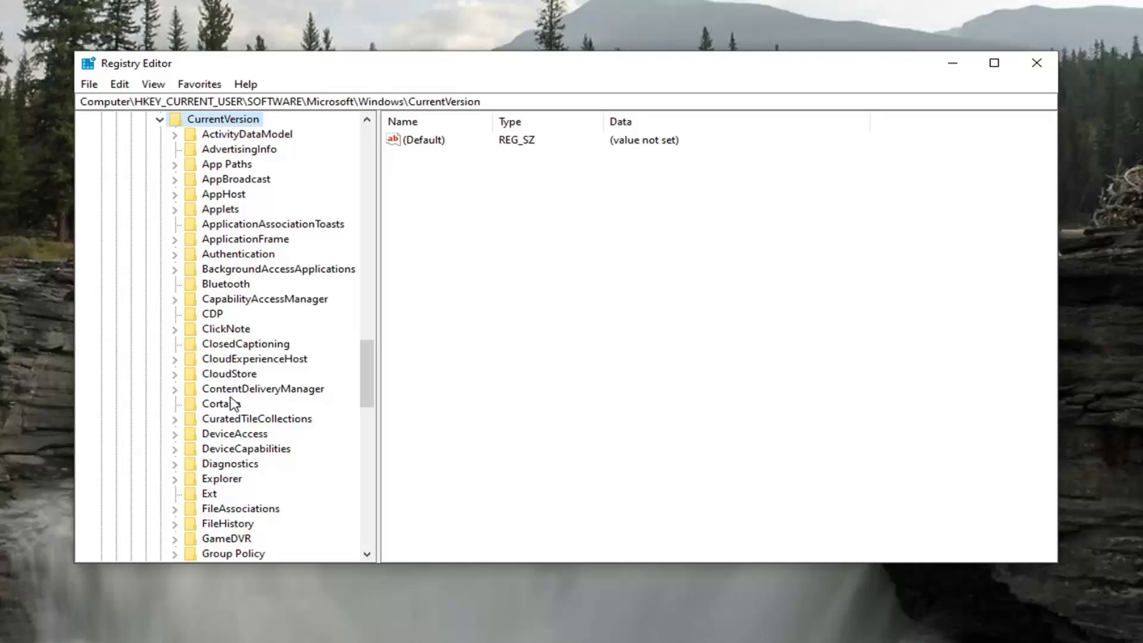
{"action": "scroll", "coordinate": [232, 397], "scroll_direction": "down", "scroll_amount": 1}
{"action": "scroll", "coordinate": [232, 397], "scroll_direction": "down", "scroll_amount": 4}
{"action": "scroll", "coordinate": [233, 397], "scroll_direction": "down", "scroll_amount": 2}
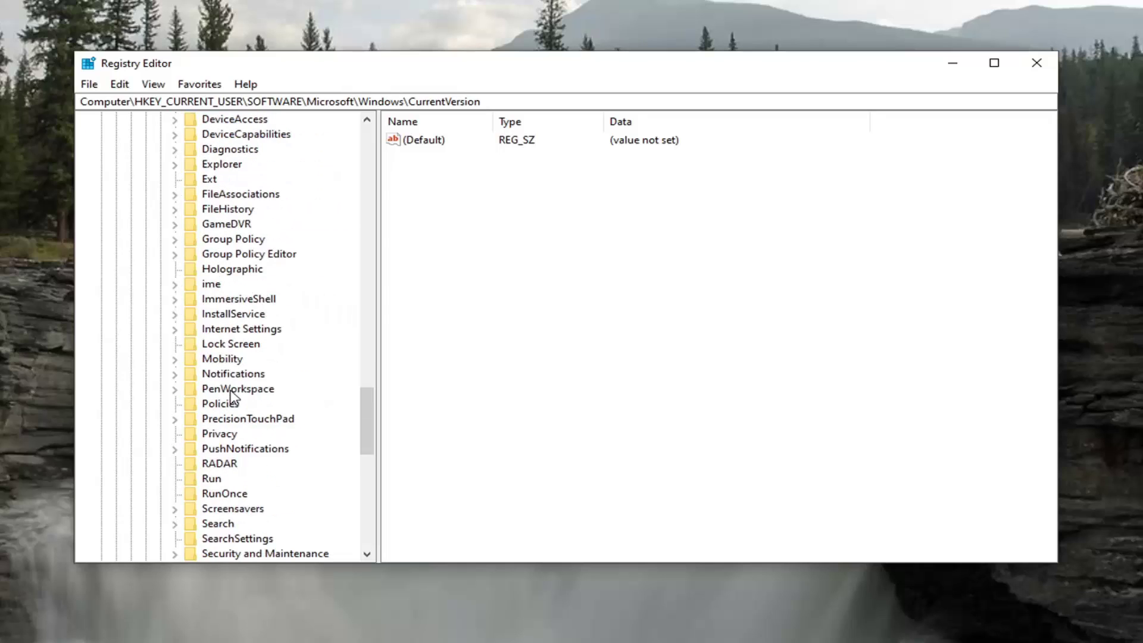
{"action": "left_click", "coordinate": [255, 420]}
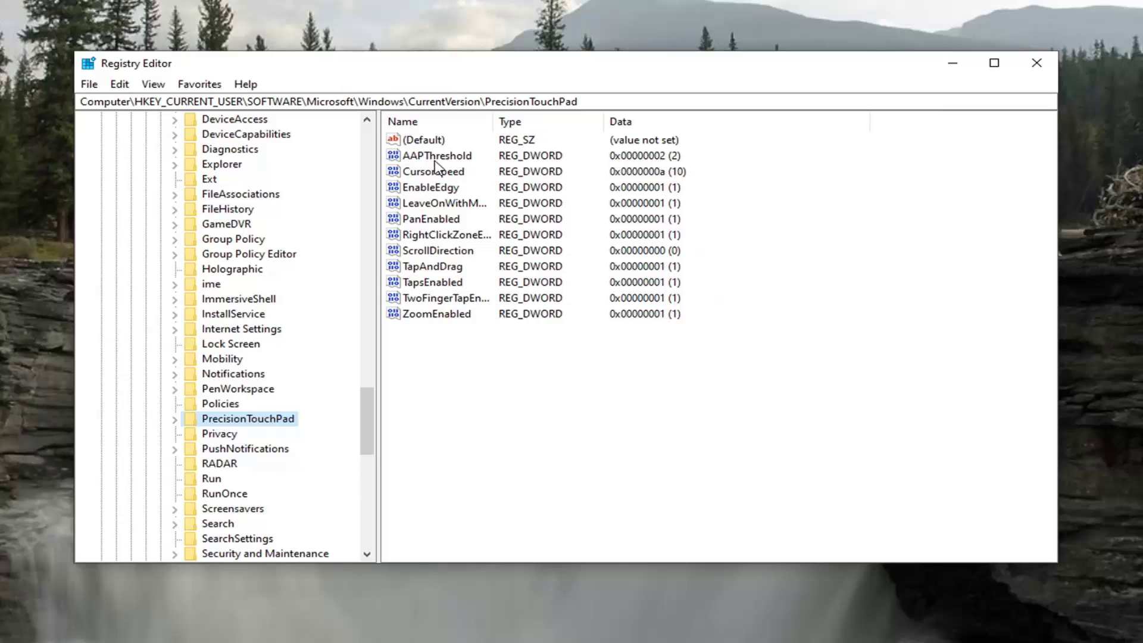
Edit the AAPThreshold DWORD, keeping Value data 2 in Hexadecimal, and confirm with OK
{"action": "double_click", "coordinate": [451, 158]}
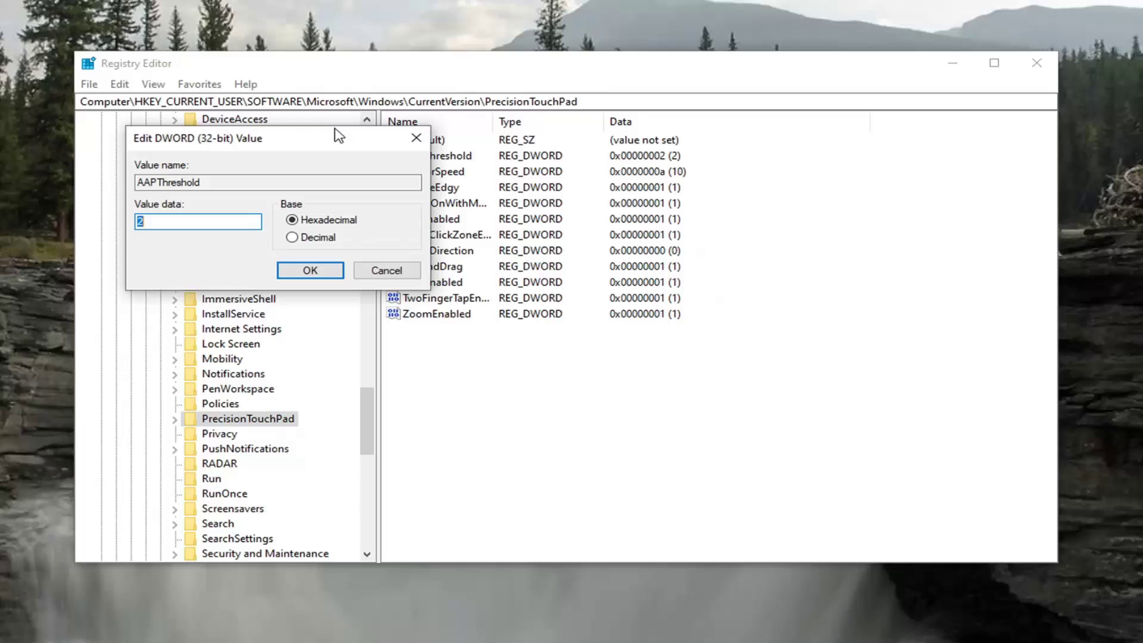
{"action": "left_click_drag", "start_coordinate": [301, 134], "coordinate": [561, 145]}
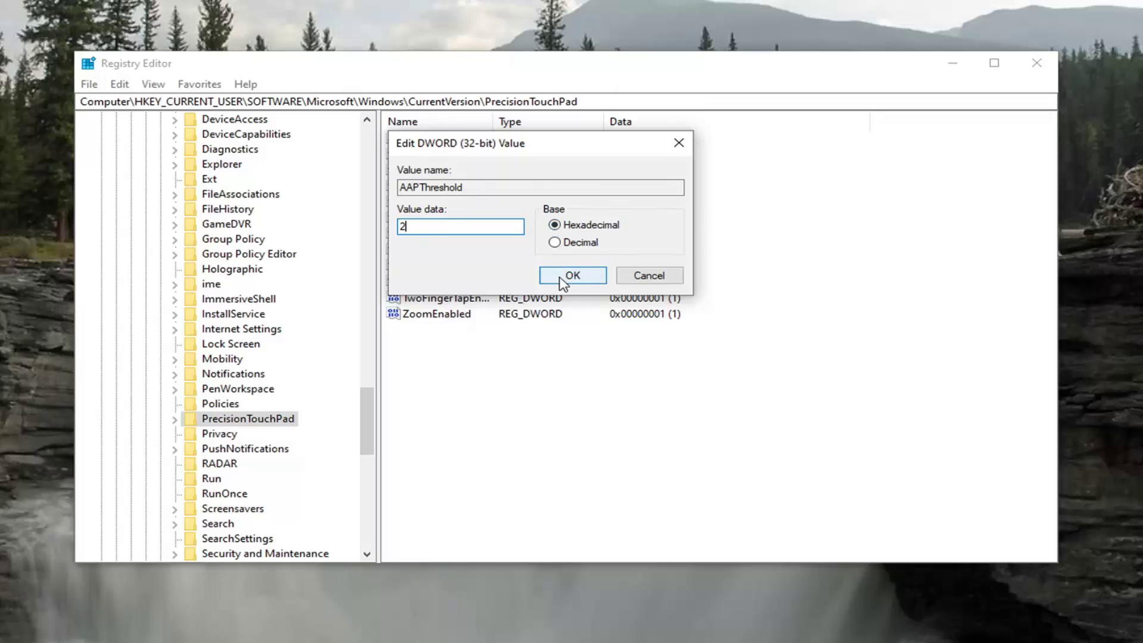
{"action": "left_click", "coordinate": [582, 276]}
{"action": "left_click_drag", "start_coordinate": [363, 424], "coordinate": [364, 335]}
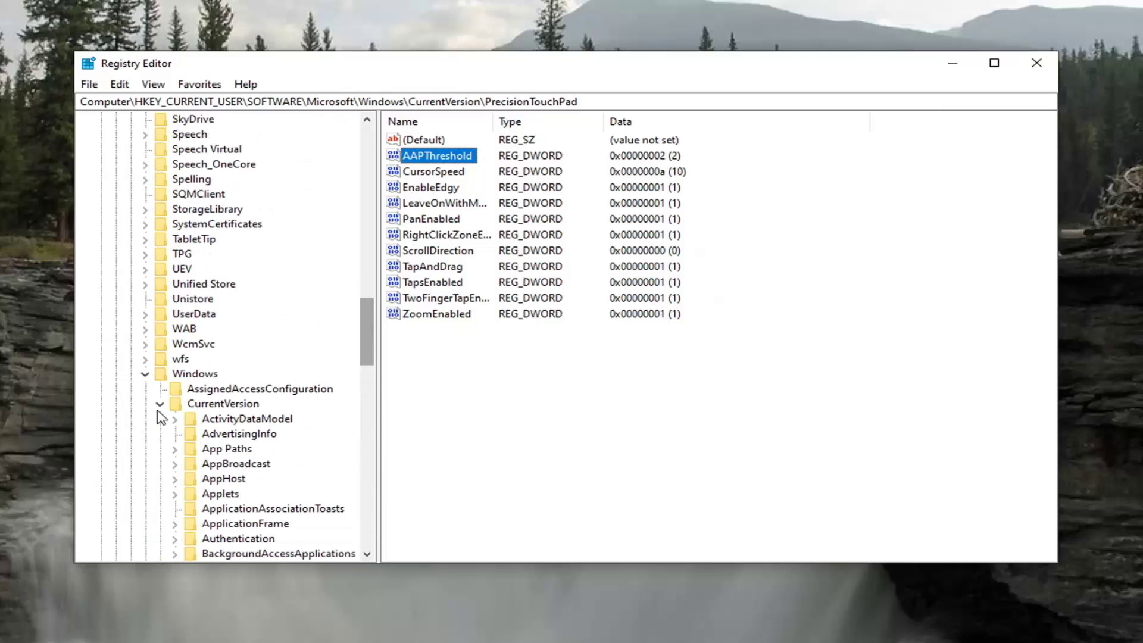
Collapse the tree back to the Computer root and close Registry Editor
{"action": "left_click", "coordinate": [159, 404]}
{"action": "left_click", "coordinate": [144, 373]}
{"action": "scroll", "coordinate": [150, 422], "scroll_direction": "up", "scroll_amount": 10}
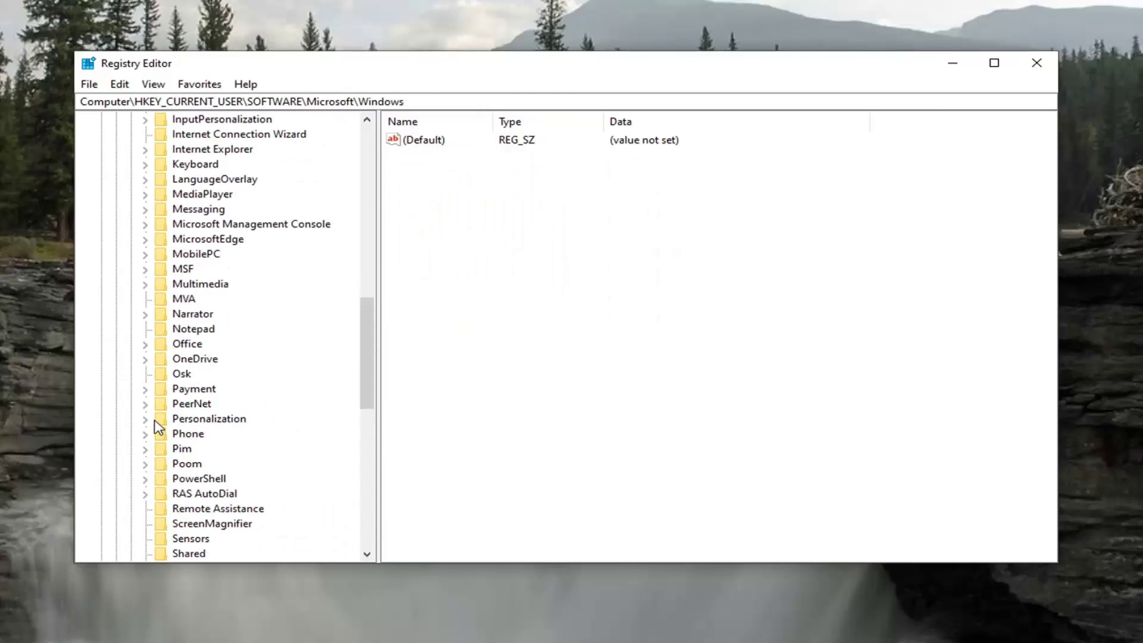
{"action": "scroll", "coordinate": [153, 420], "scroll_direction": "up", "scroll_amount": 15}
{"action": "scroll", "coordinate": [143, 393], "scroll_direction": "up", "scroll_amount": 4}
{"action": "left_click", "coordinate": [130, 389]}
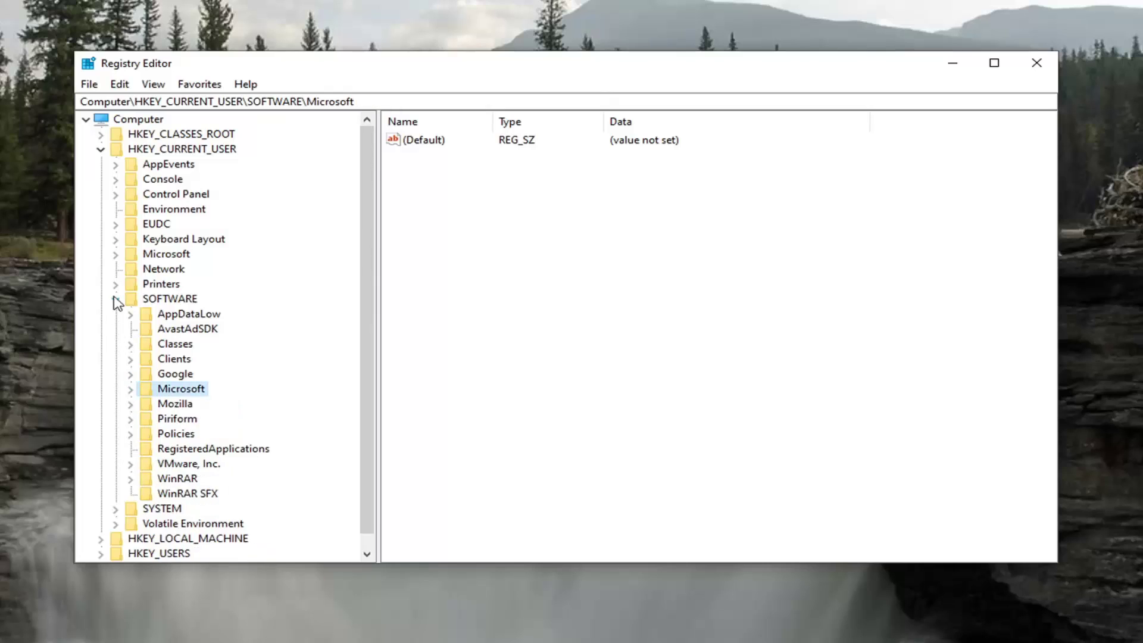
{"action": "left_click", "coordinate": [116, 298]}
{"action": "left_click", "coordinate": [101, 149]}
{"action": "left_click", "coordinate": [126, 122]}
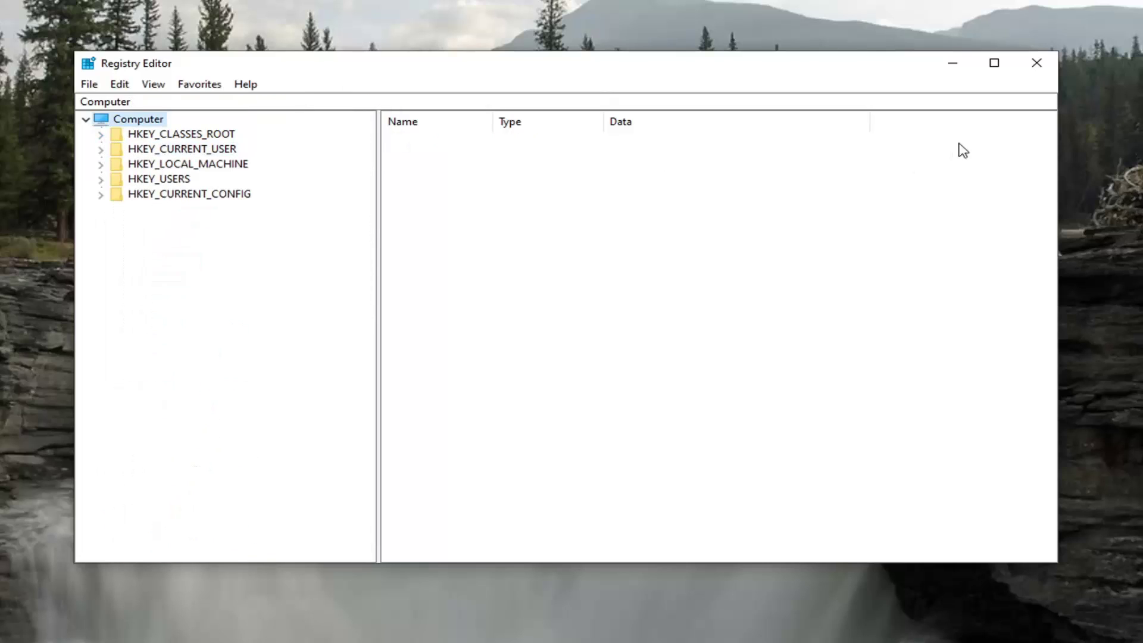
{"action": "left_click", "coordinate": [1036, 69]}
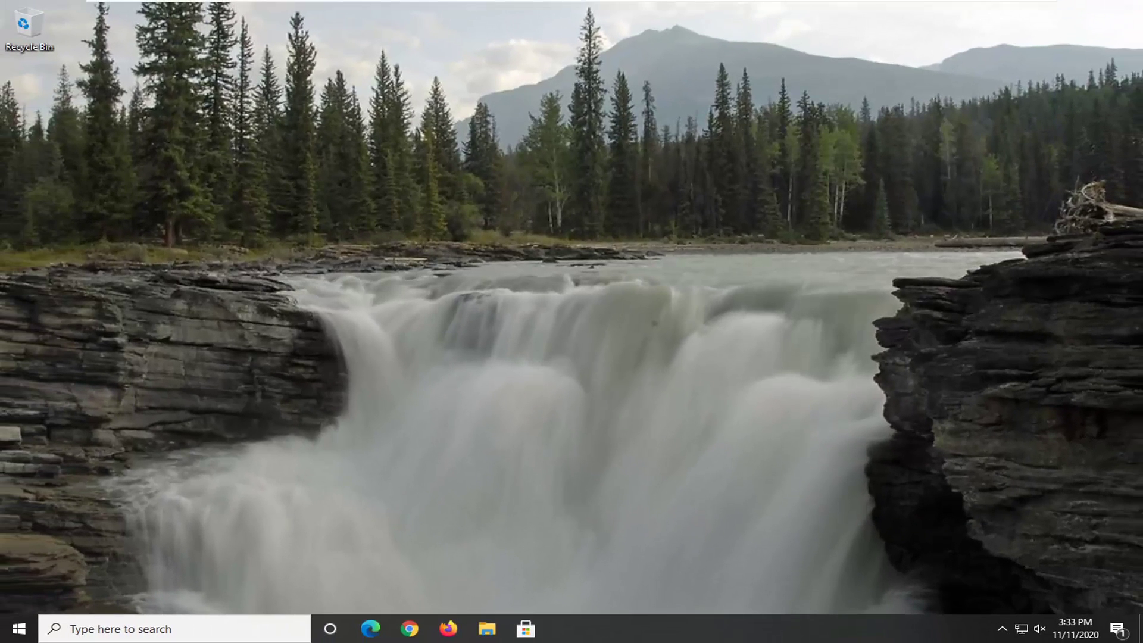